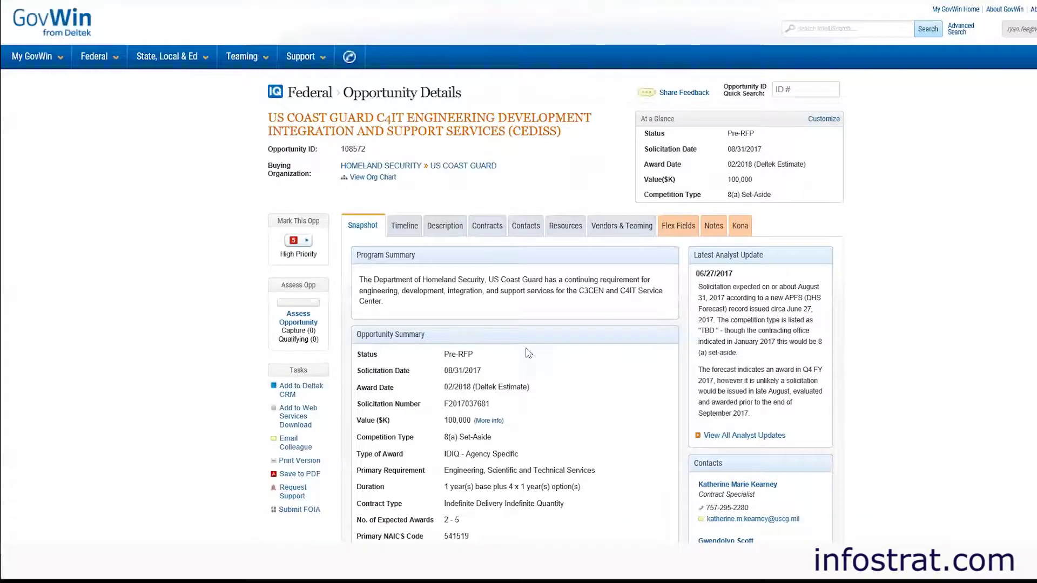
# - Copy opportunity ID 108572 from the GovWin IQ opportunity details
pyautogui.scroll(-3, 870, 327)
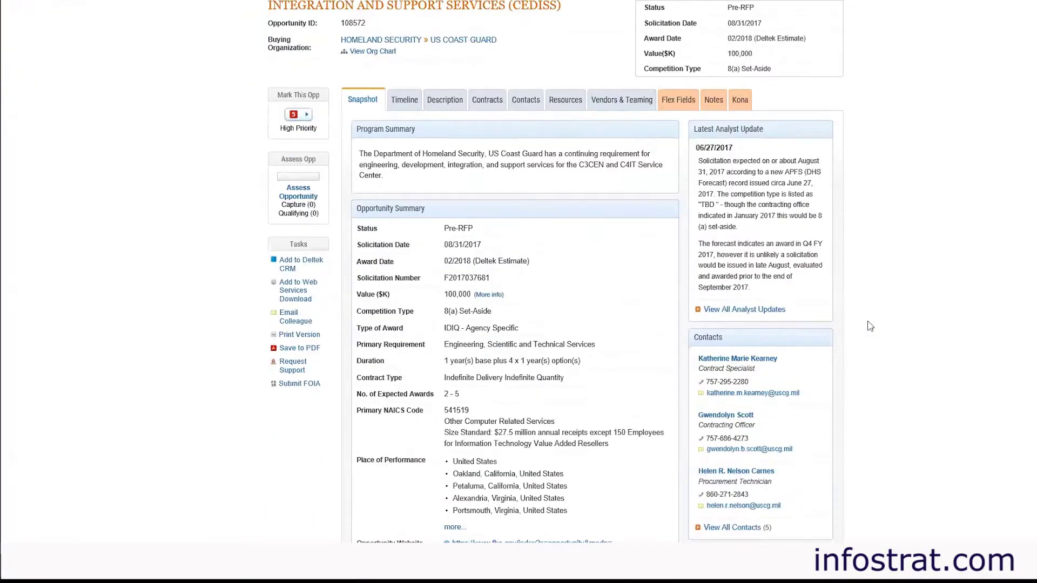
pyautogui.scroll(-3, 870, 326)
pyautogui.scroll(5, 868, 324)
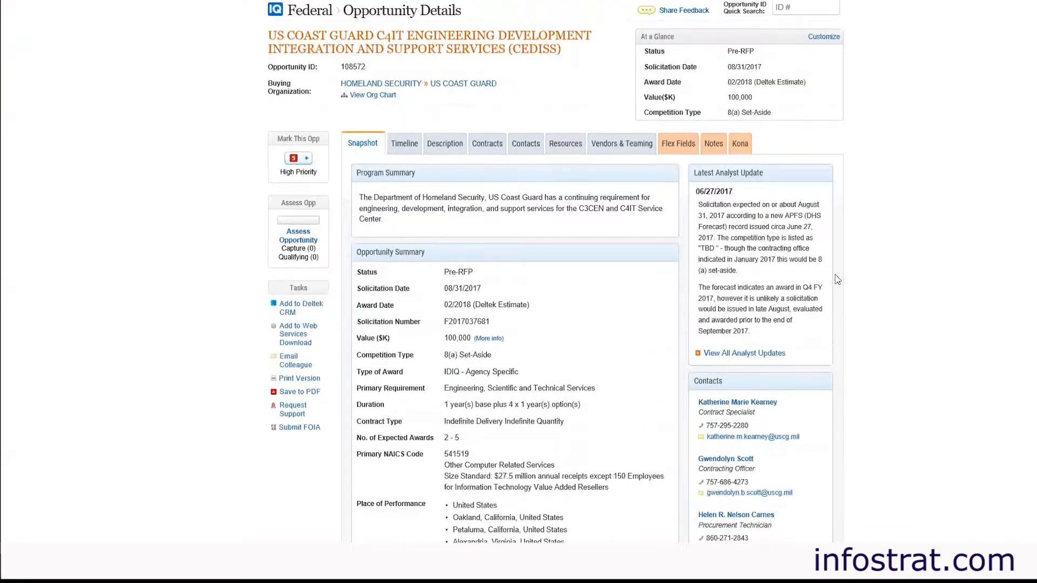
pyautogui.doubleClick(358, 71)
pyautogui.rightClick(357, 70)
pyautogui.click(385, 85)
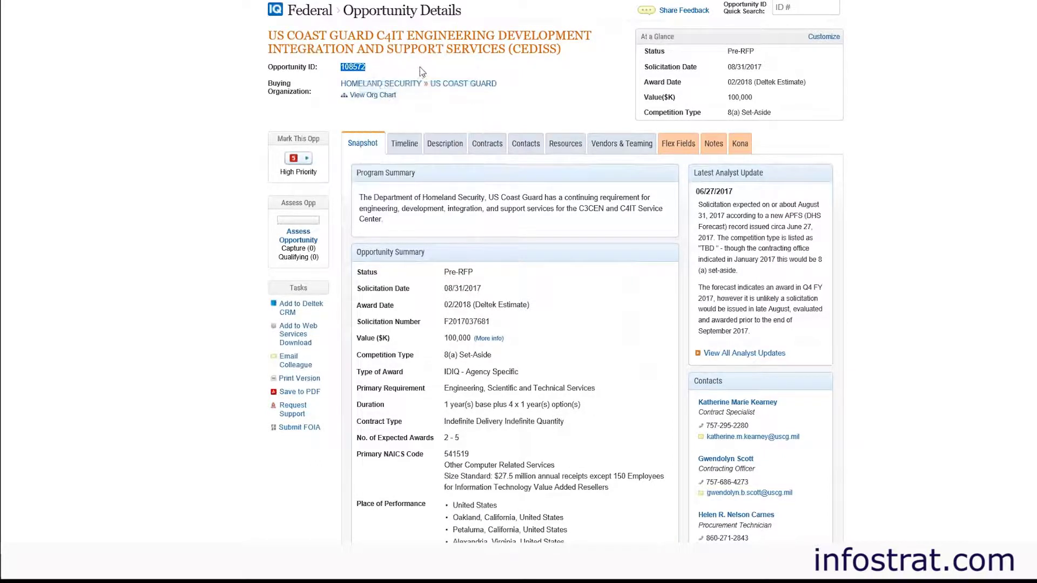
pyautogui.click(422, 71)
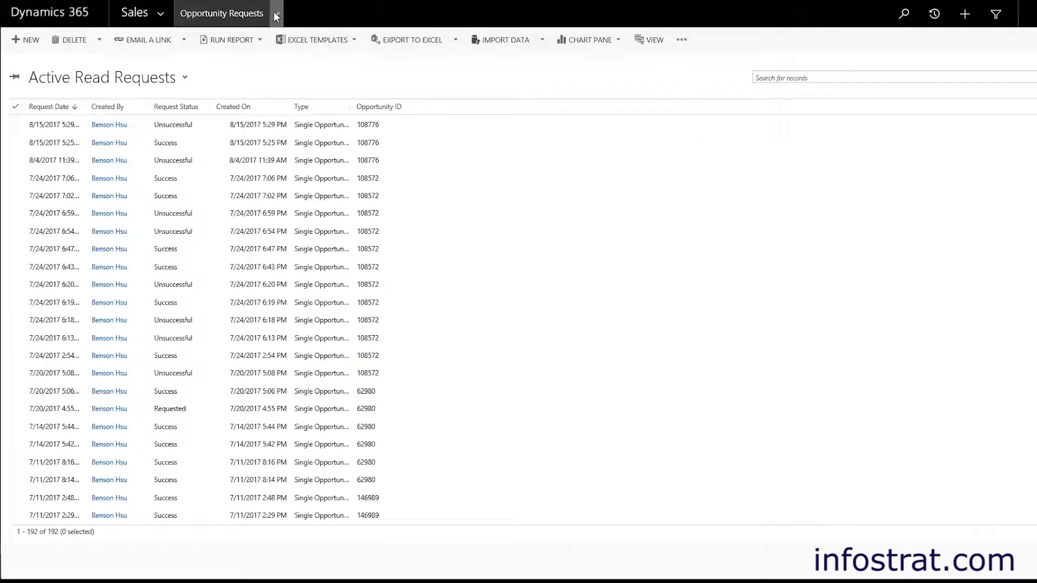
# - Start a new GovWin opportunity request with request type All Bookmarked Opportunities
pyautogui.click(439, 126)
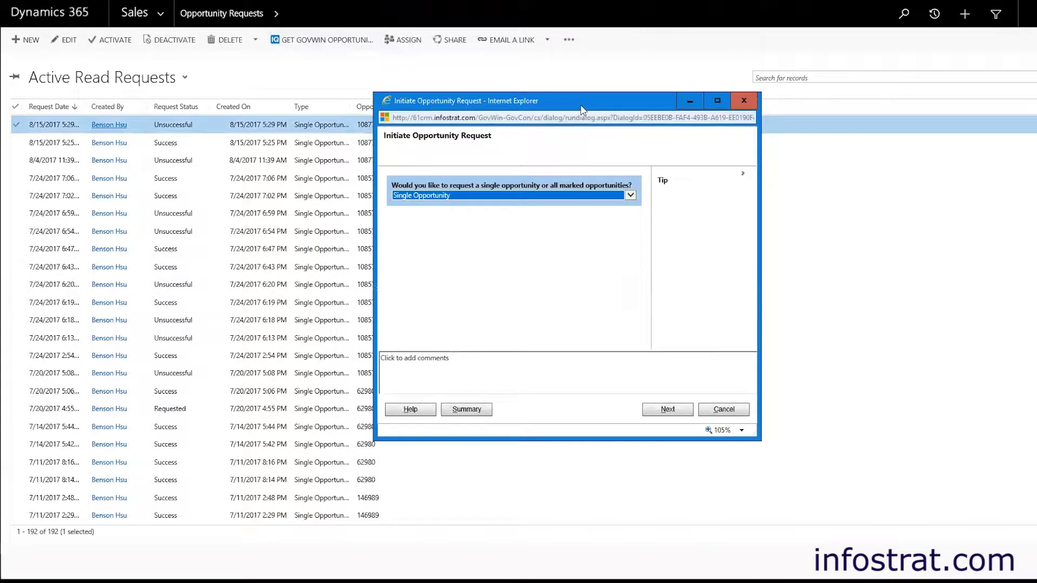
pyautogui.moveTo(582, 107); pyautogui.dragTo(563, 105)
pyautogui.click(555, 193)
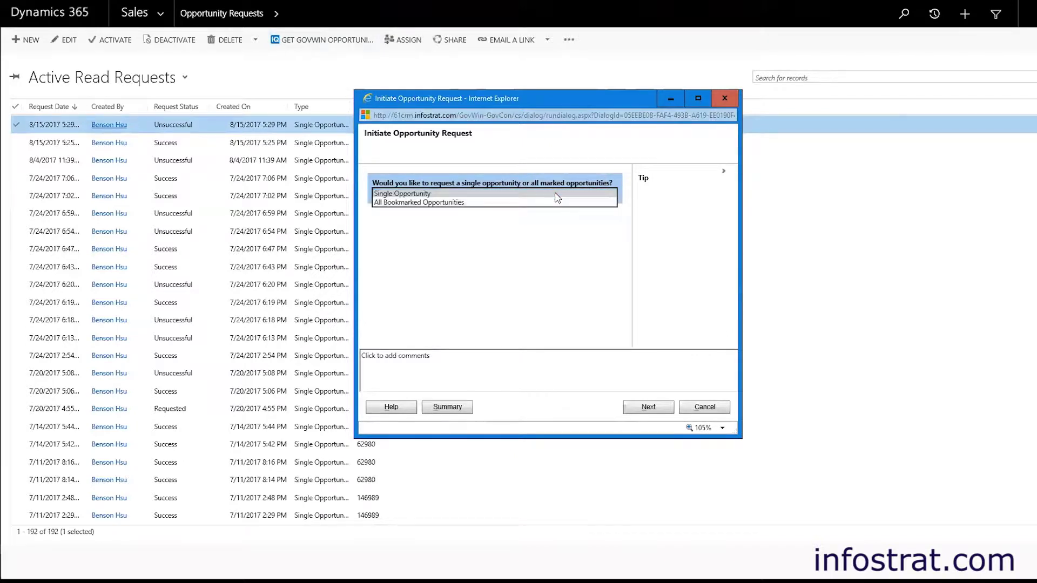
pyautogui.click(558, 196)
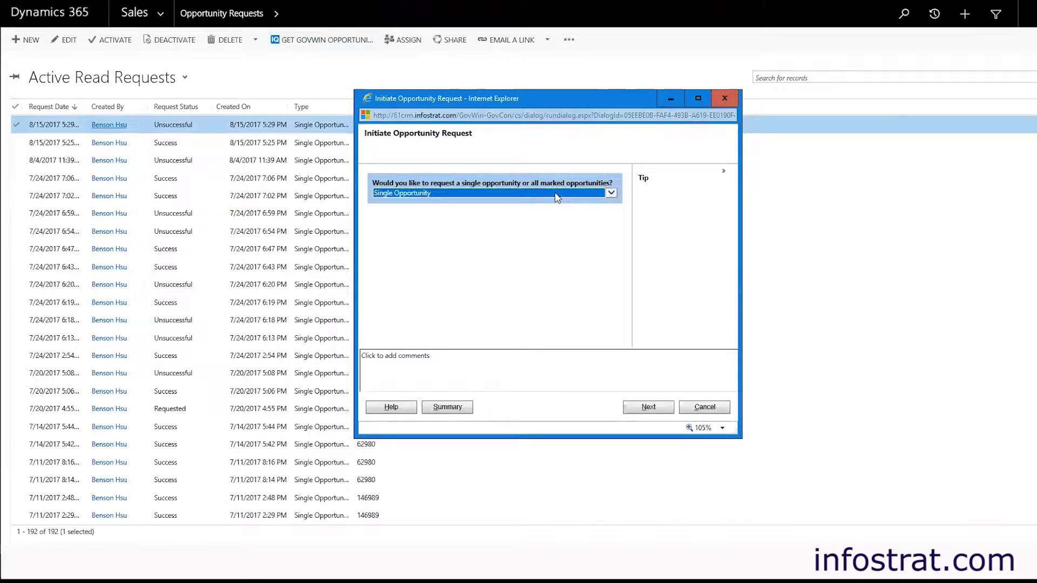
pyautogui.click(556, 195)
pyautogui.click(546, 204)
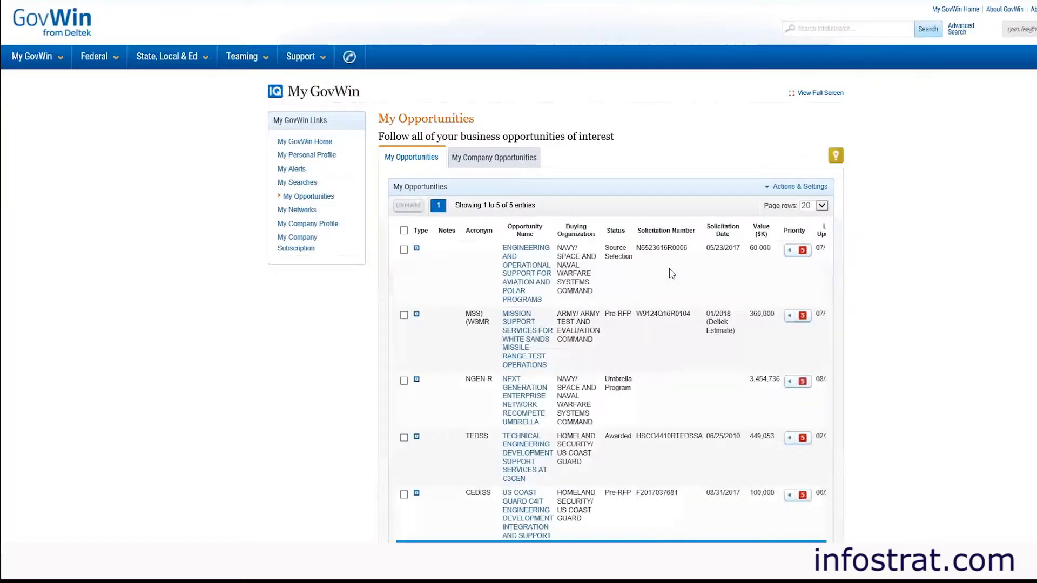
# - Scroll through the five bookmarked GovWin IQ opportunities, including CEDISS
pyautogui.scroll(-3, 670, 277)
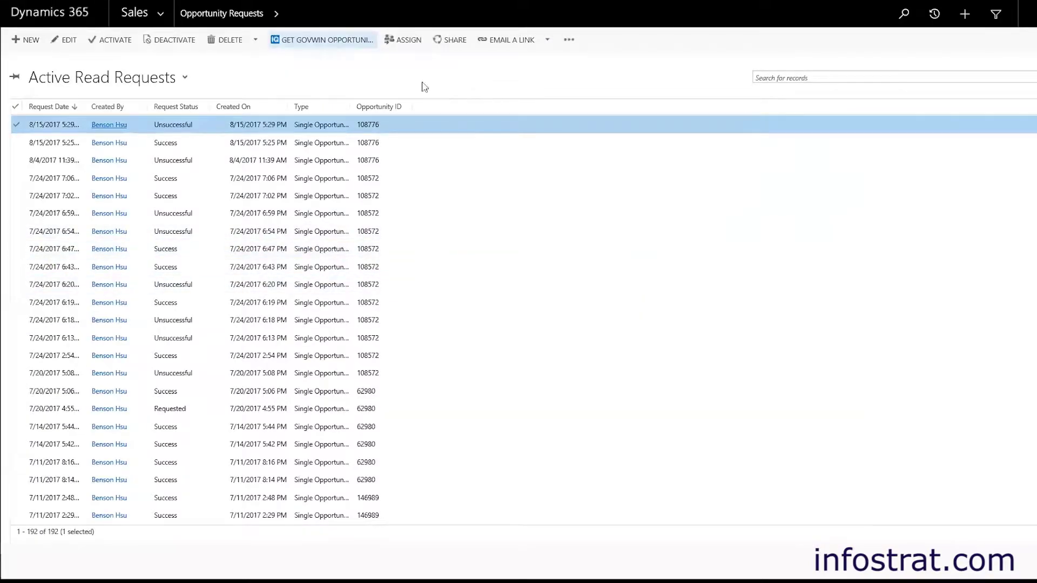
# - Submit a Single Opportunity request with the copied opportunity ID 108572
pyautogui.moveTo(313, 529)
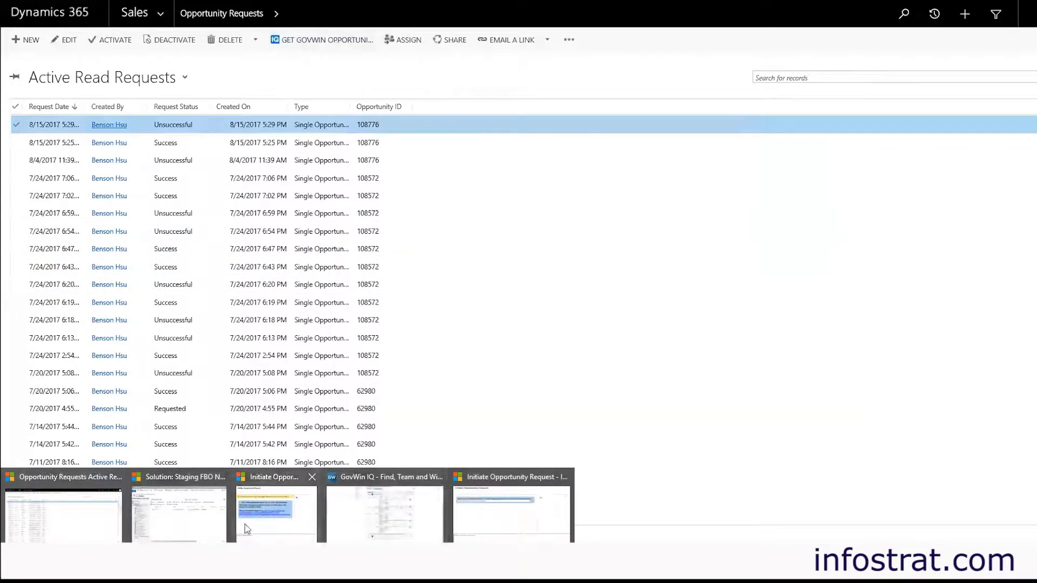
pyautogui.click(514, 512)
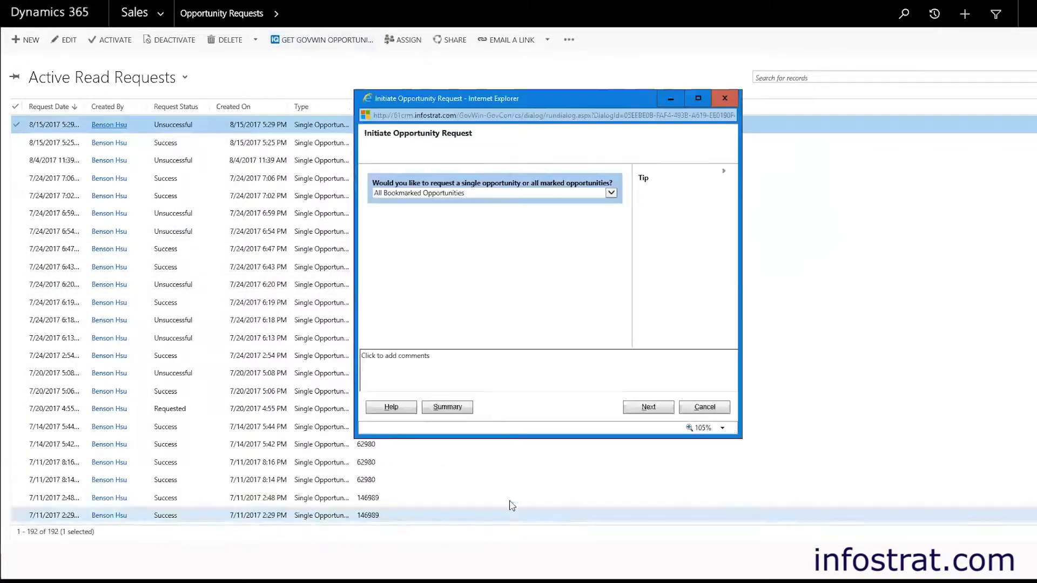
pyautogui.click(560, 194)
pyautogui.click(540, 190)
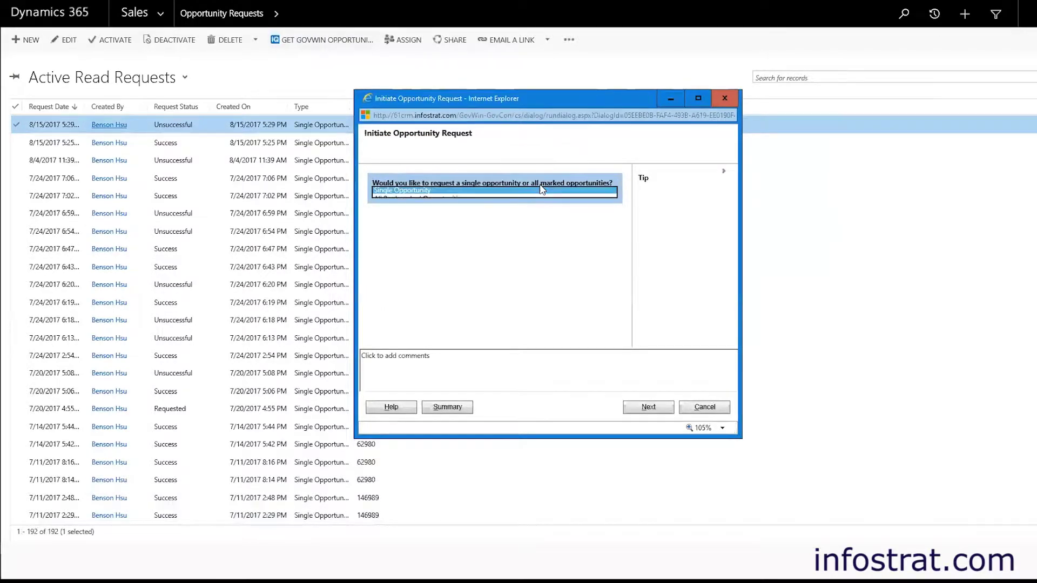
pyautogui.click(649, 406)
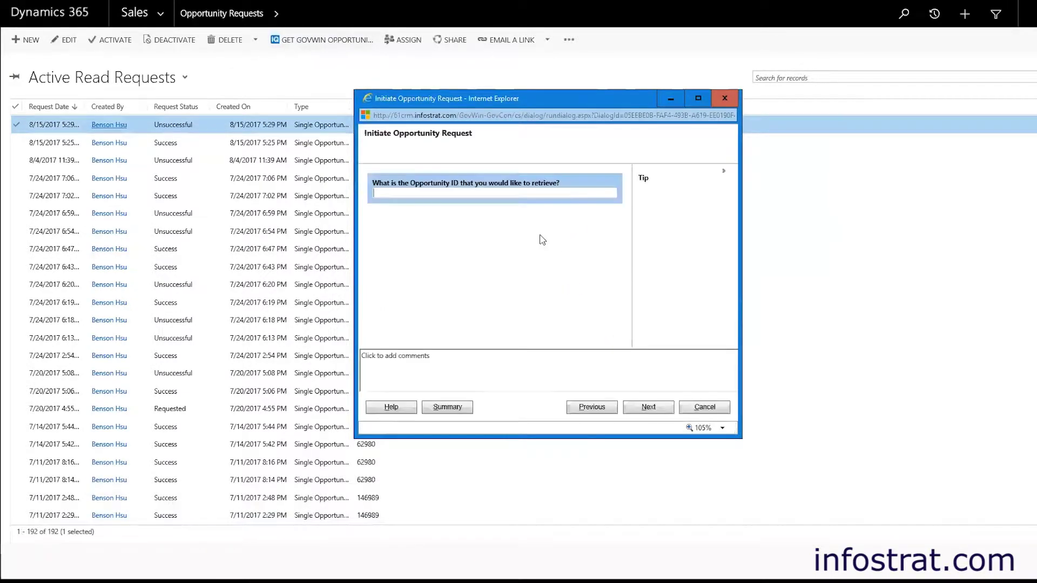
pyautogui.rightClick(472, 193)
pyautogui.click(502, 239)
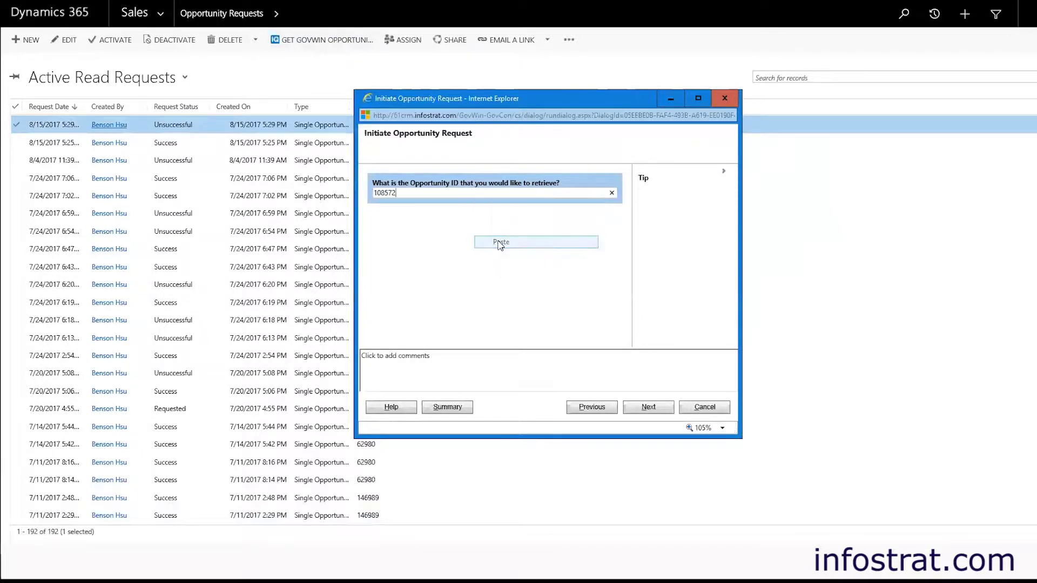
pyautogui.click(647, 410)
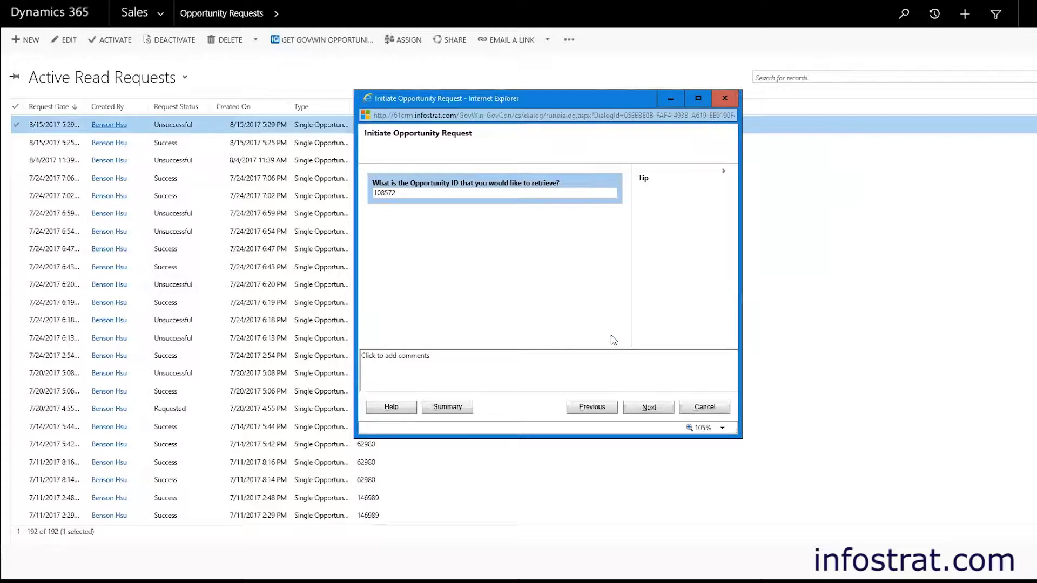
pyautogui.click(661, 409)
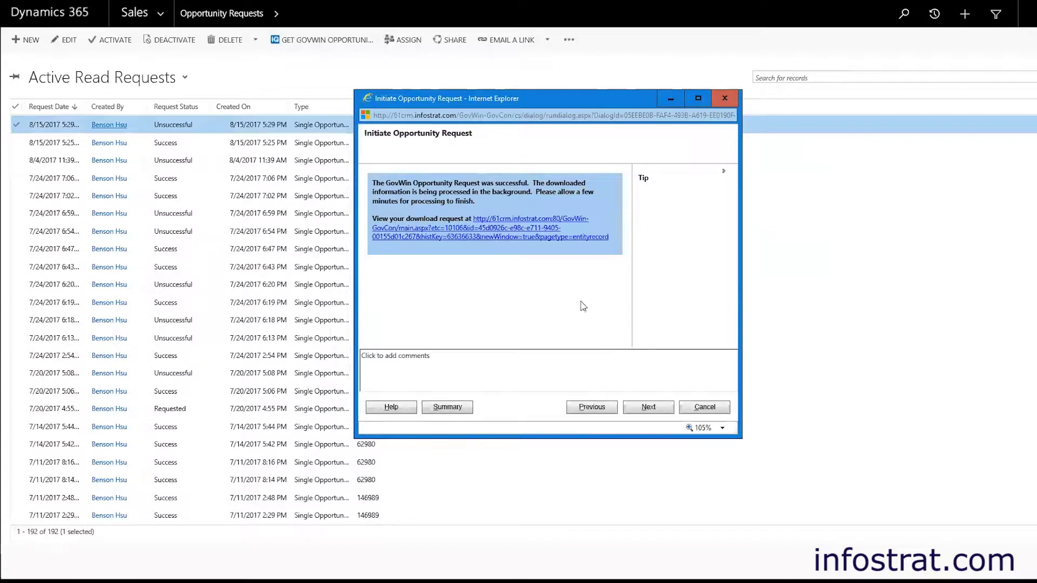
# - Highlight the request-successful and background-processing messages in the confirmation
pyautogui.moveTo(460, 188); pyautogui.dragTo(509, 188)
pyautogui.moveTo(532, 182); pyautogui.dragTo(536, 193)
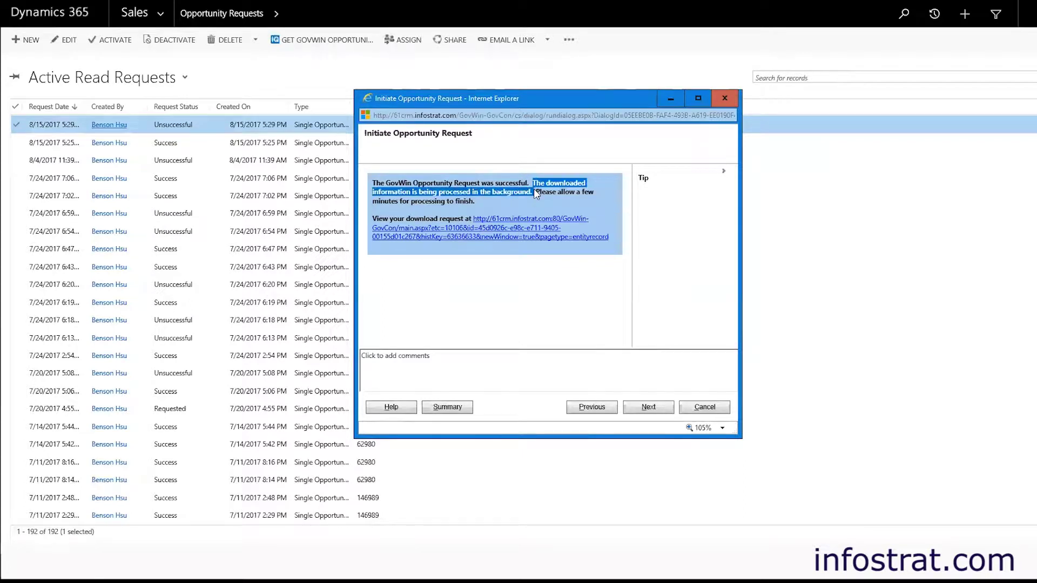
pyautogui.click(526, 202)
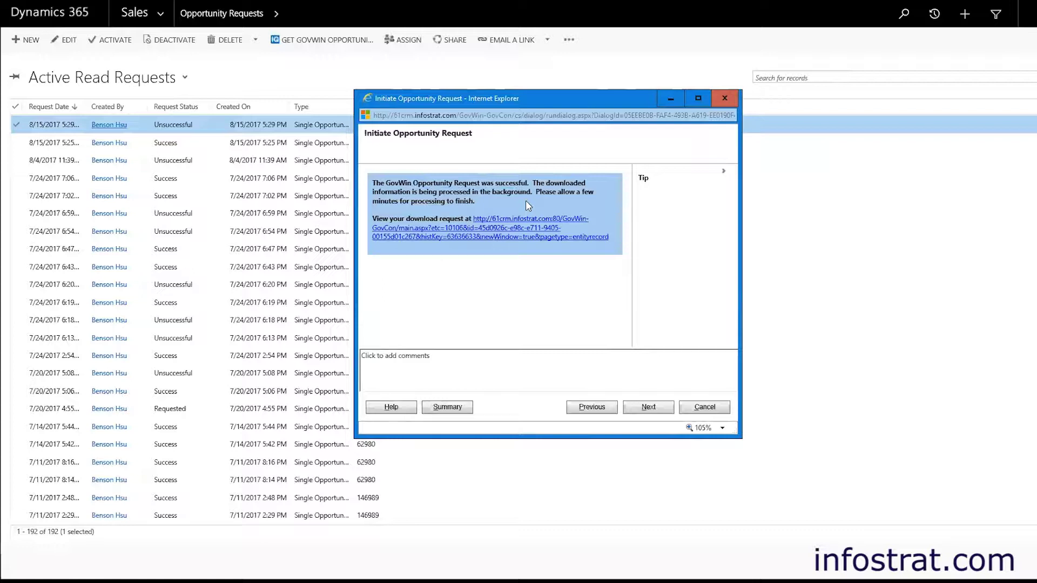
# - Open the new download request record and close the request dialog, leaving the page
pyautogui.click(503, 231)
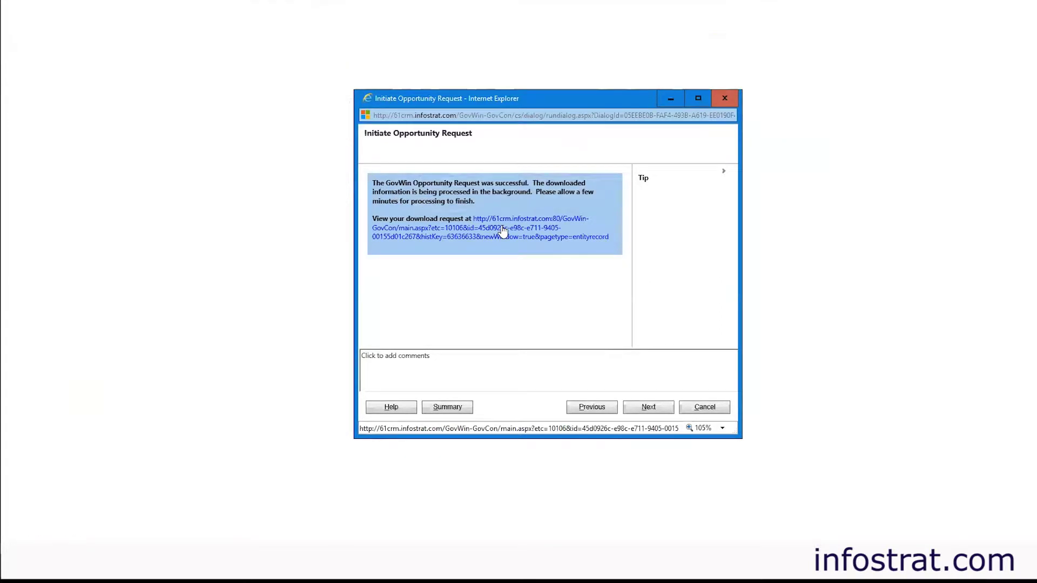
pyautogui.click(728, 103)
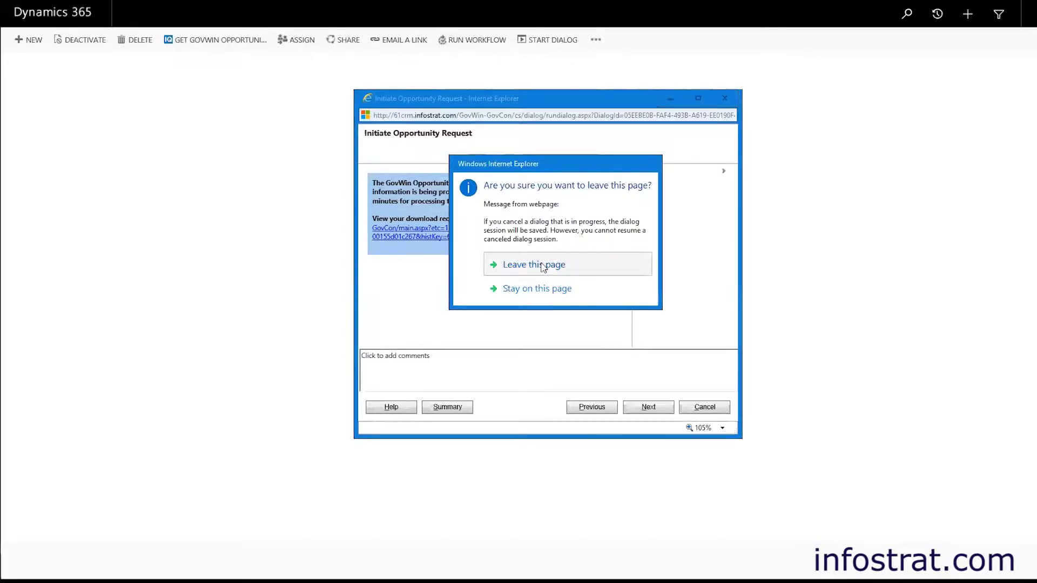
pyautogui.click(521, 264)
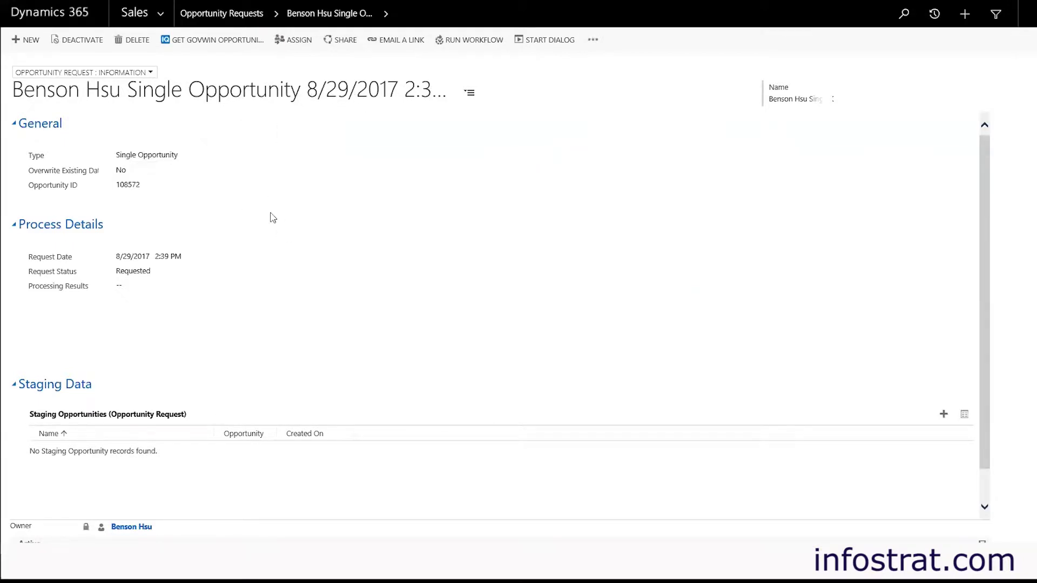
# - Verify the 108572 request shows Success and select its US Coast Guard C4IT staging opportunity
pyautogui.click(256, 157)
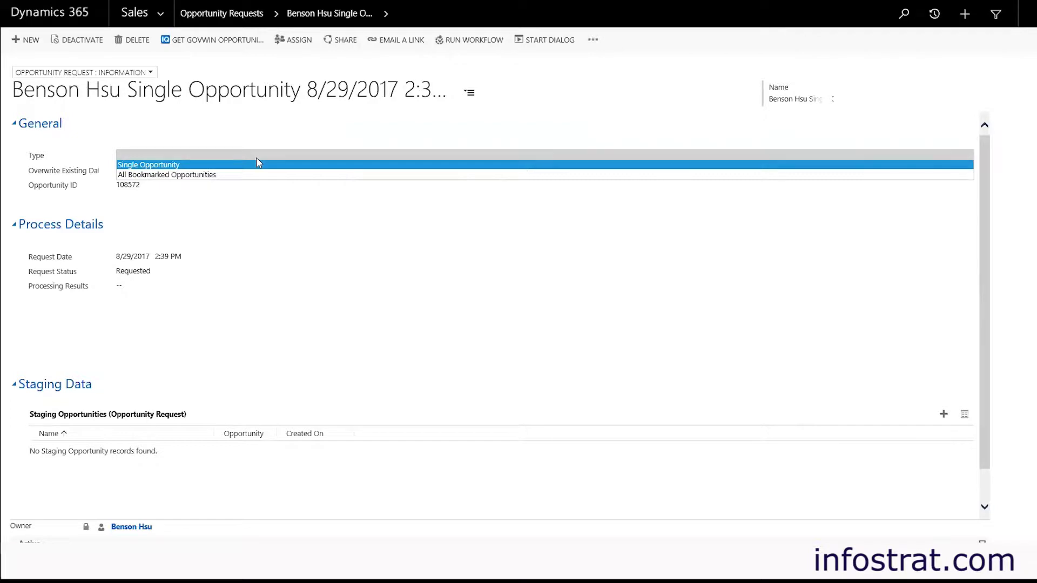
pyautogui.click(249, 164)
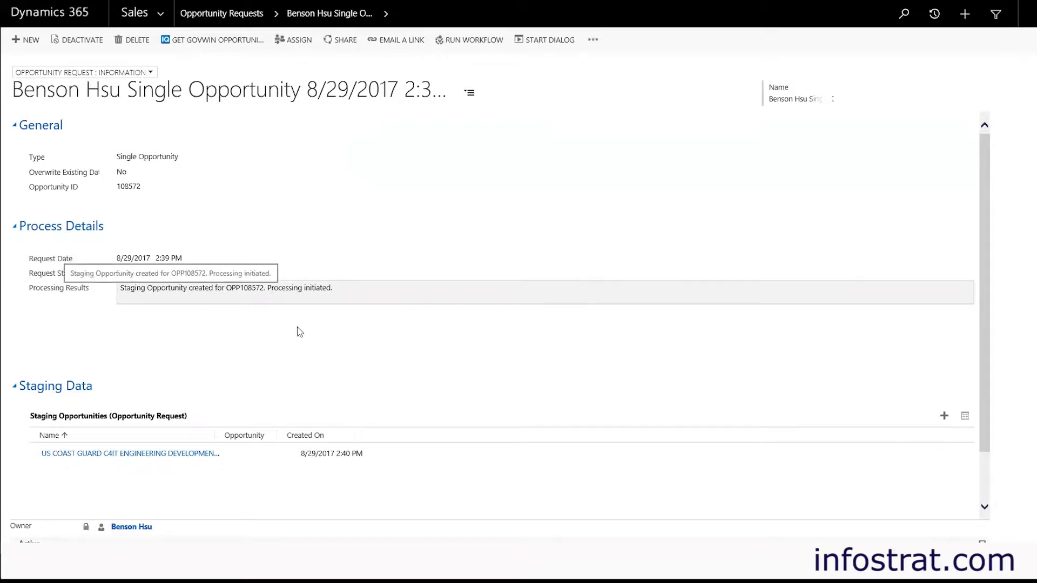
pyautogui.scroll(-1, 297, 329)
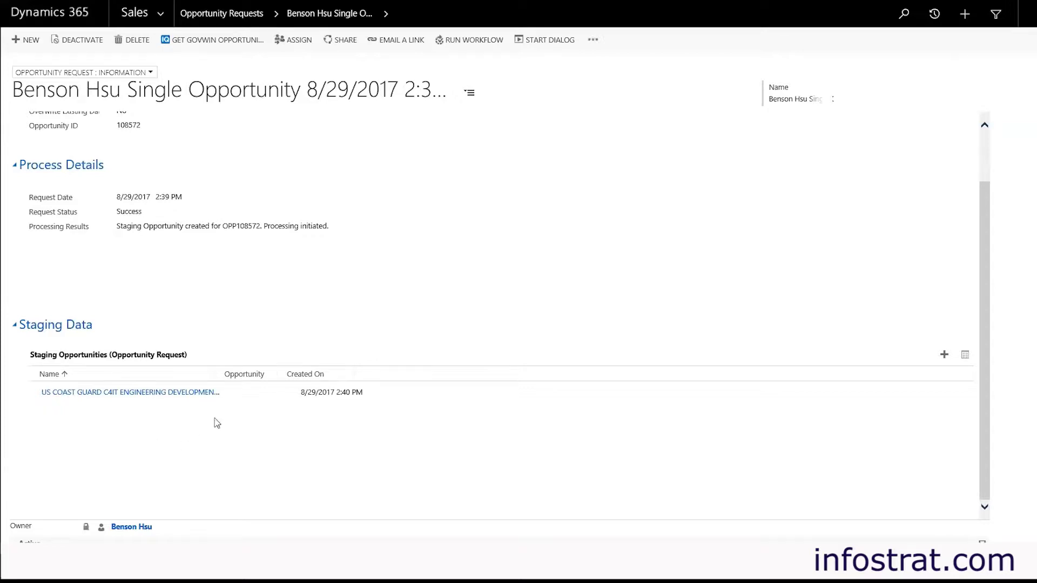
pyautogui.click(259, 398)
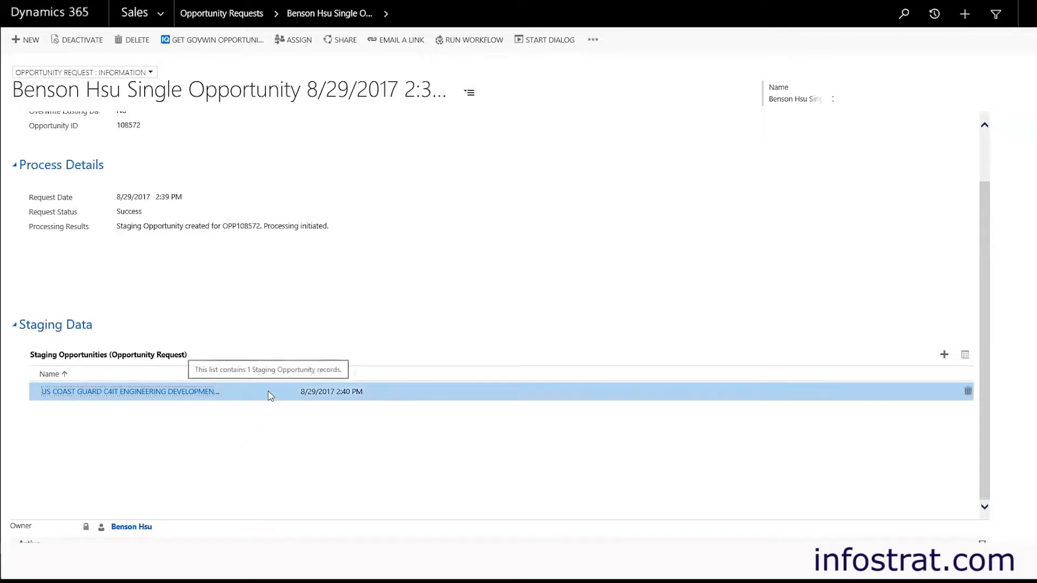
# - Open the $100,000.00 US Coast Guard C4IT staging opportunity and scroll to its staging companies and contacts
pyautogui.doubleClick(270, 396)
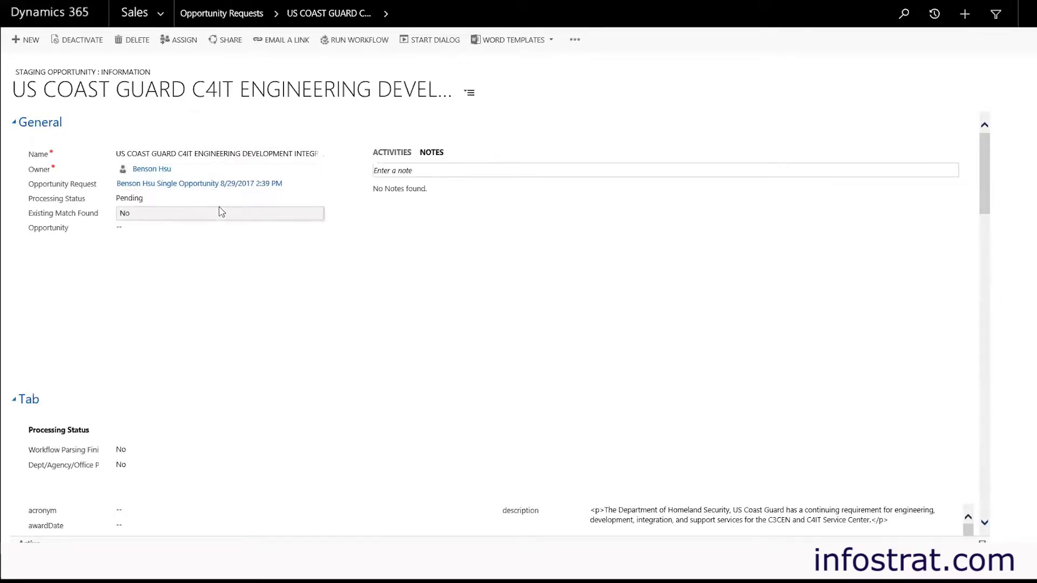
pyautogui.scroll(-2, 231, 202)
pyautogui.scroll(-3, 233, 203)
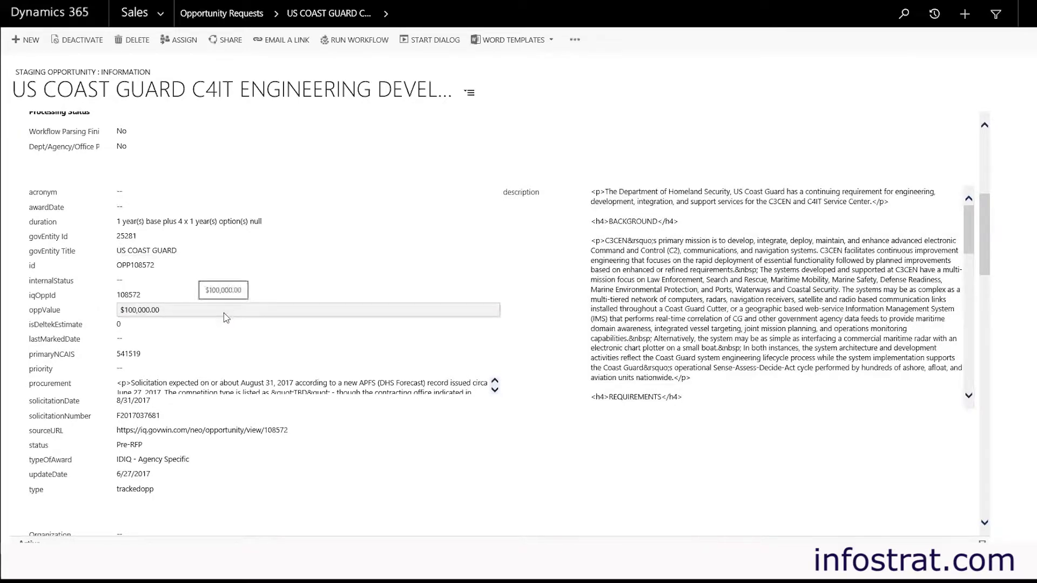
pyautogui.scroll(-1, 227, 317)
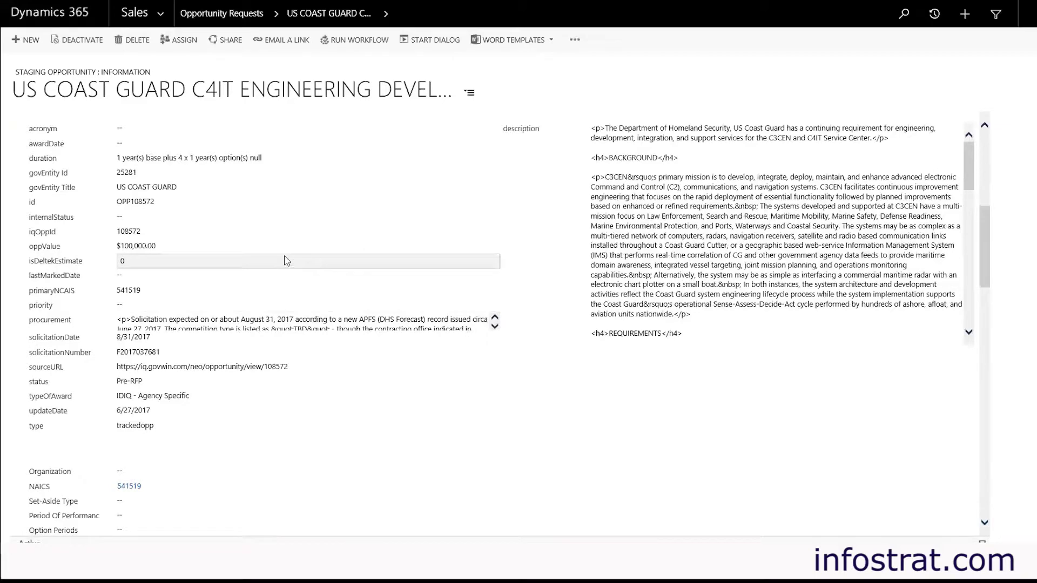
pyautogui.scroll(-1, 284, 275)
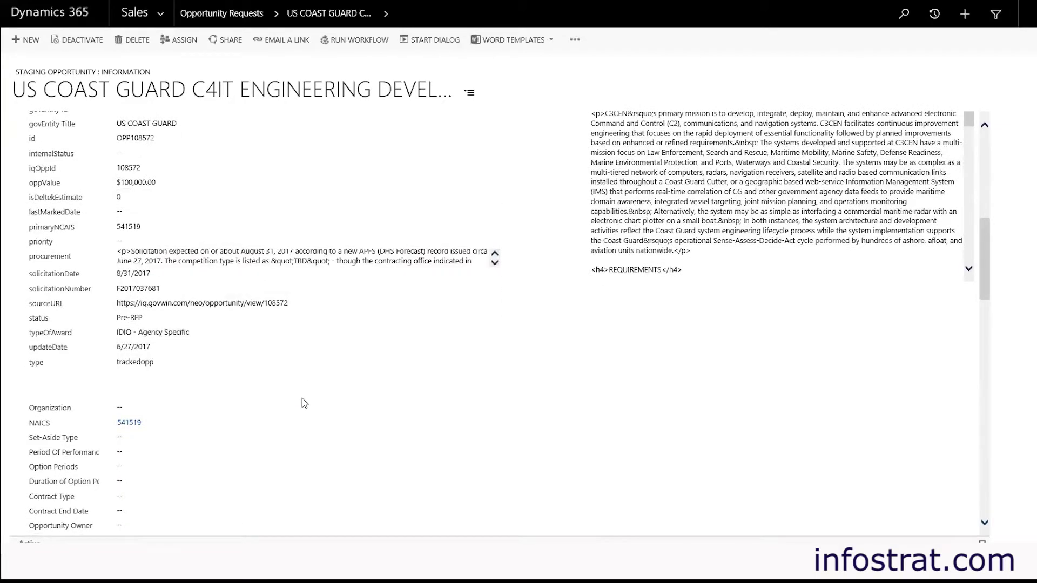
pyautogui.scroll(-5, 303, 399)
pyautogui.scroll(-3, 335, 286)
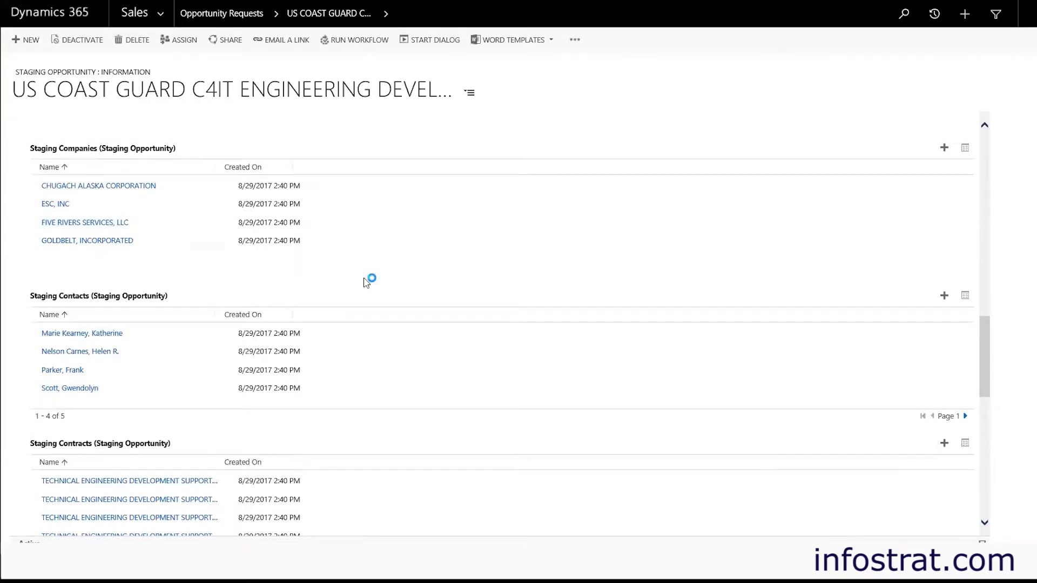
pyautogui.scroll(-3, 405, 290)
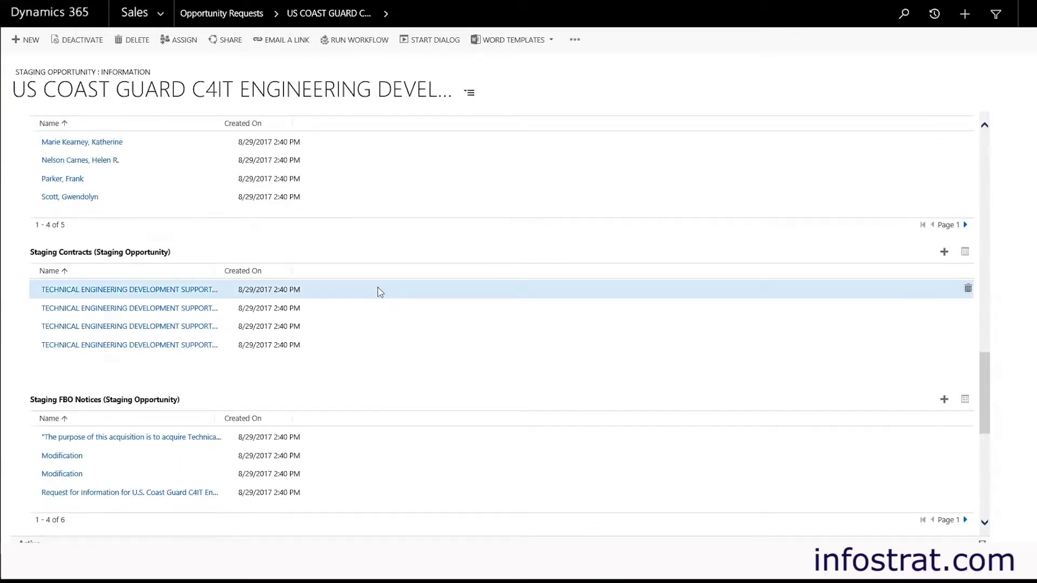
pyautogui.scroll(-3, 381, 294)
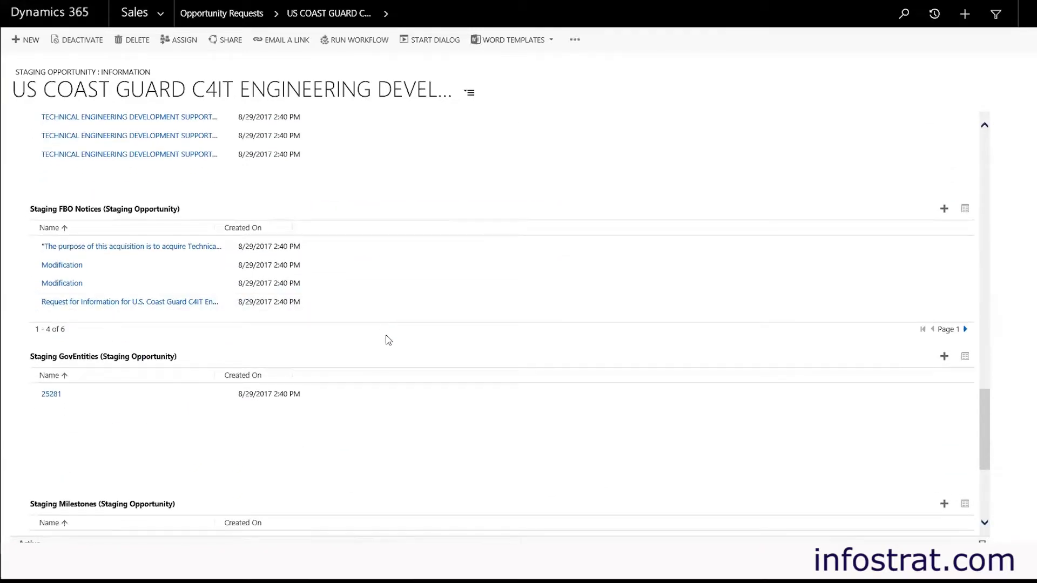
pyautogui.scroll(-2, 387, 345)
pyautogui.scroll(7, 389, 352)
pyautogui.scroll(3, 390, 346)
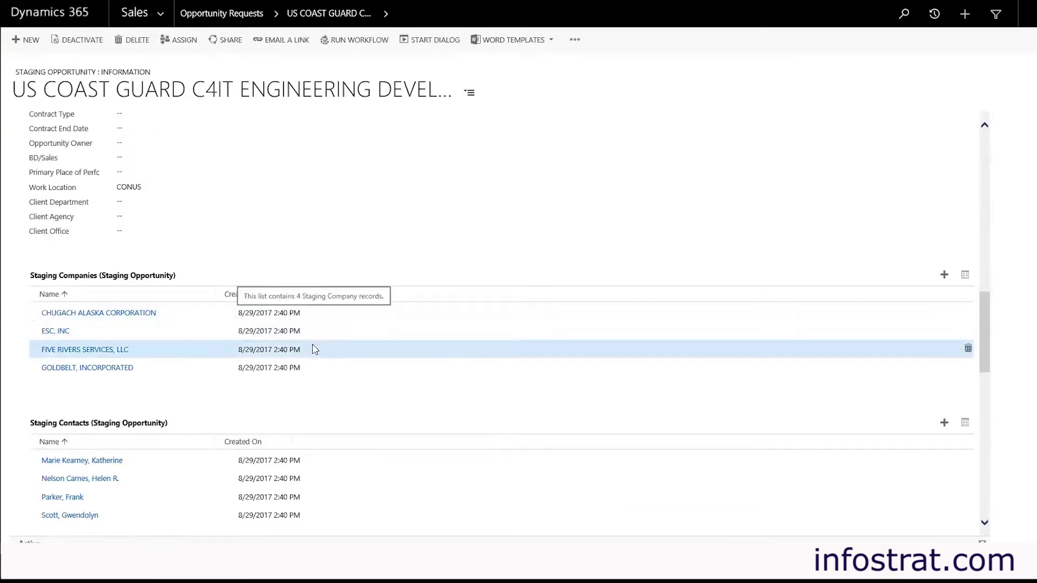
pyautogui.scroll(-1, 319, 363)
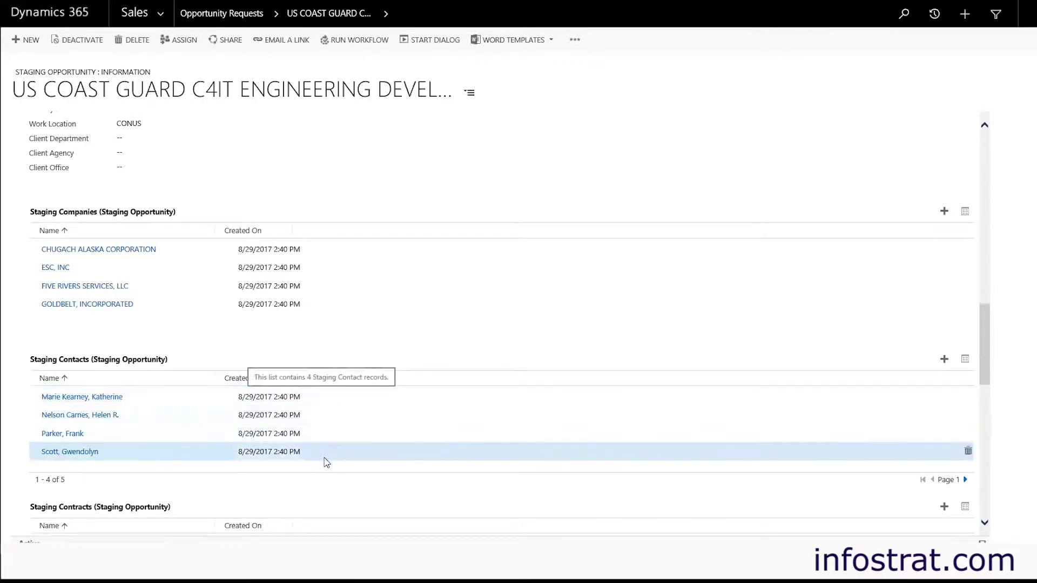
pyautogui.scroll(-4, 326, 459)
pyautogui.scroll(-1, 352, 439)
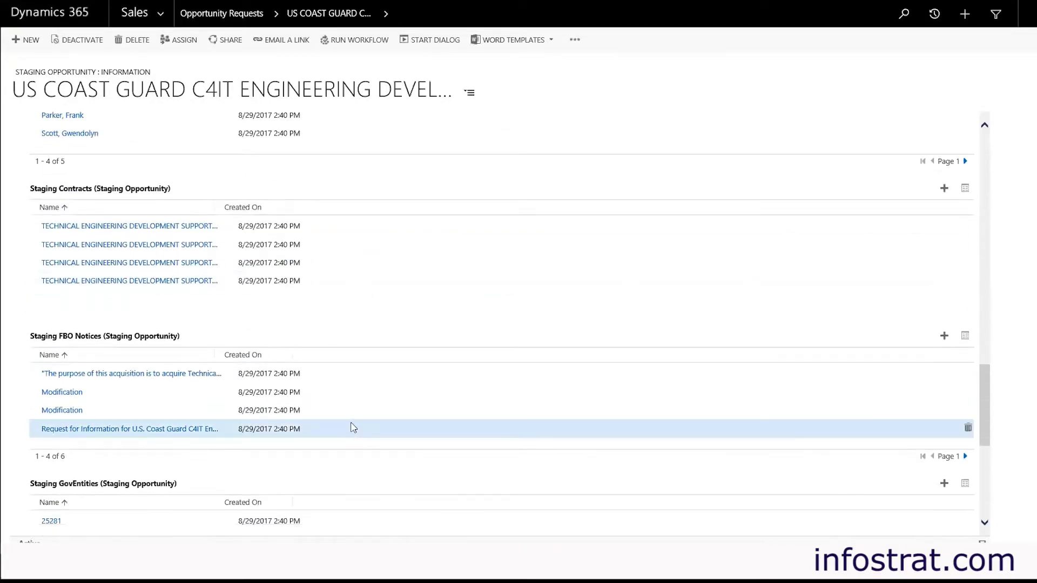
pyautogui.scroll(-2, 353, 428)
pyautogui.scroll(-1, 353, 428)
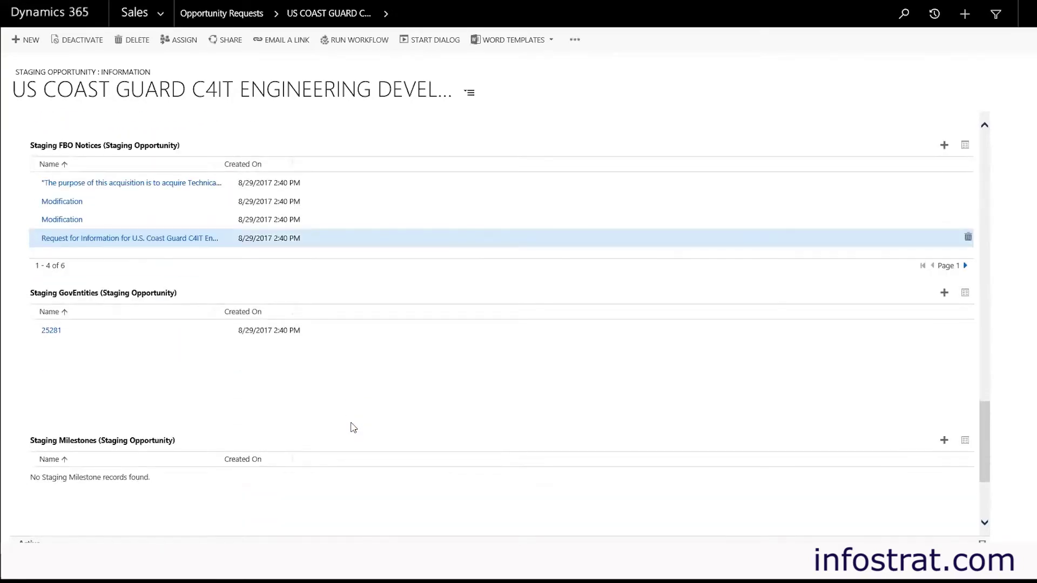
pyautogui.scroll(10, 353, 428)
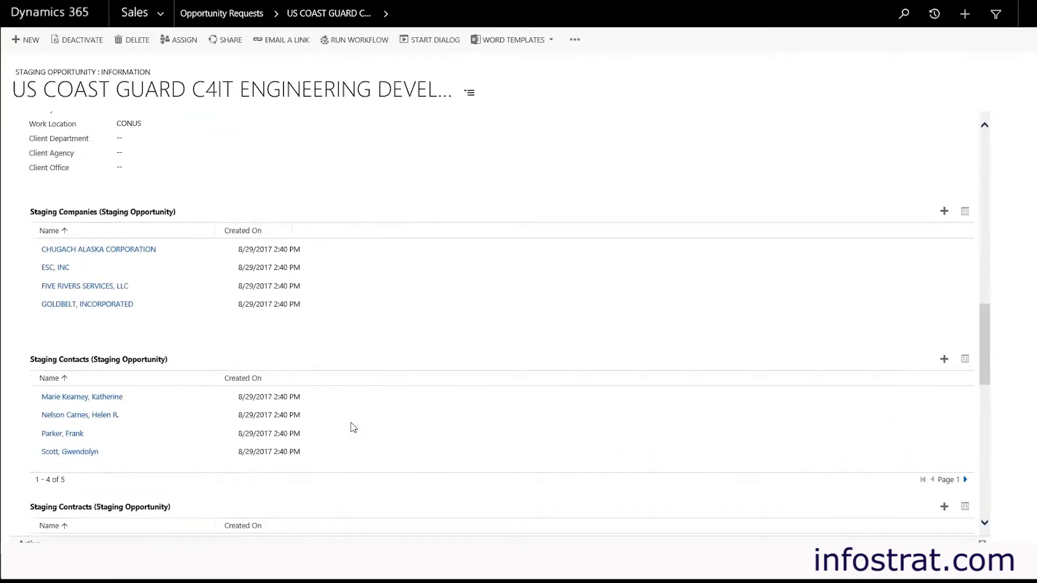
pyautogui.scroll(2, 353, 428)
pyautogui.scroll(-2, 351, 424)
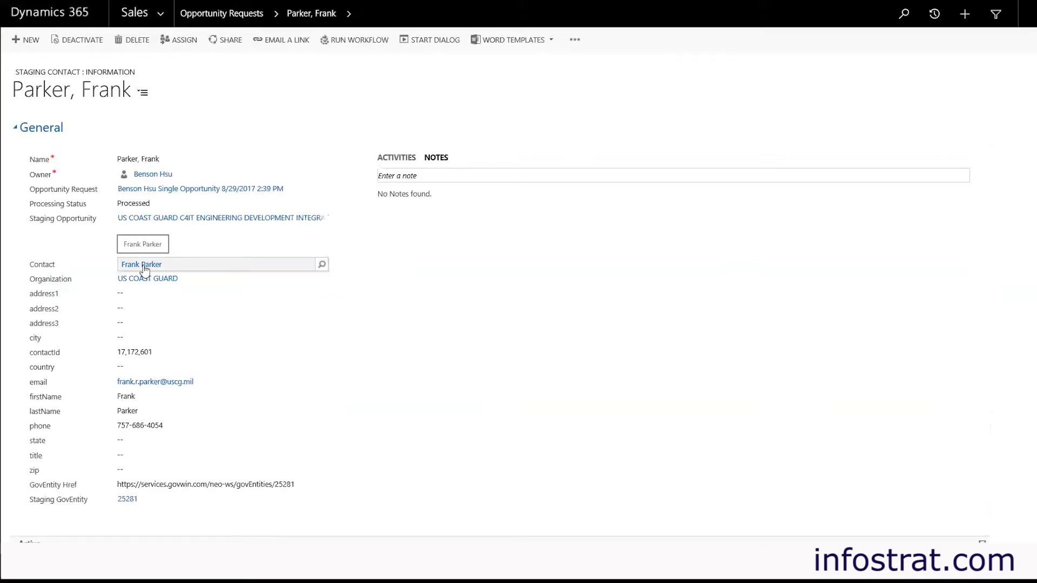
# - Open the contact record linked from the staging contact's Contact lookup
pyautogui.click(144, 265)
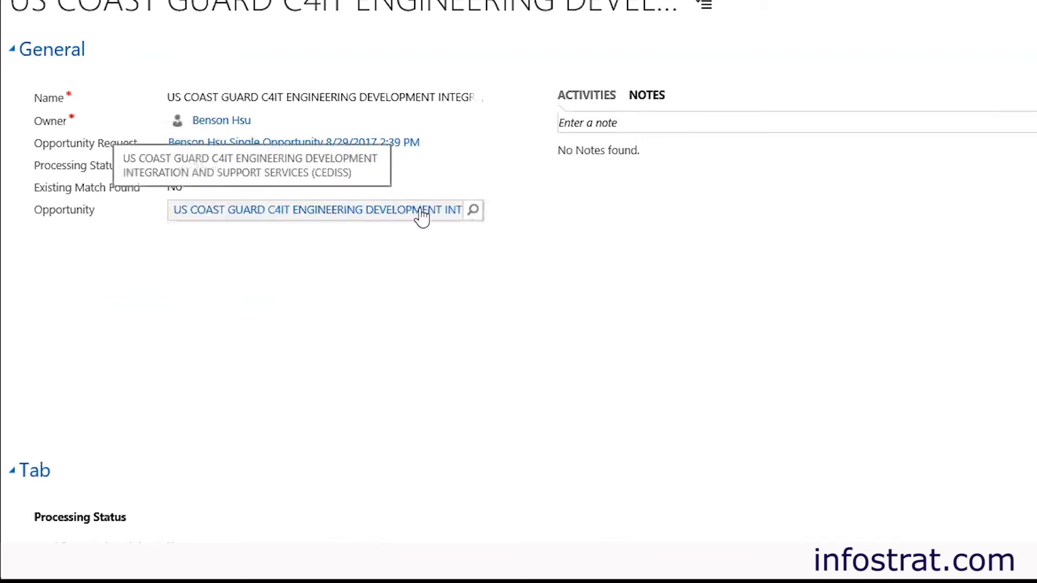
# - Open opportunity ITN-108572, US Coast Guard C4IT CEDISS, and review its summary and program description
pyautogui.click(358, 219)
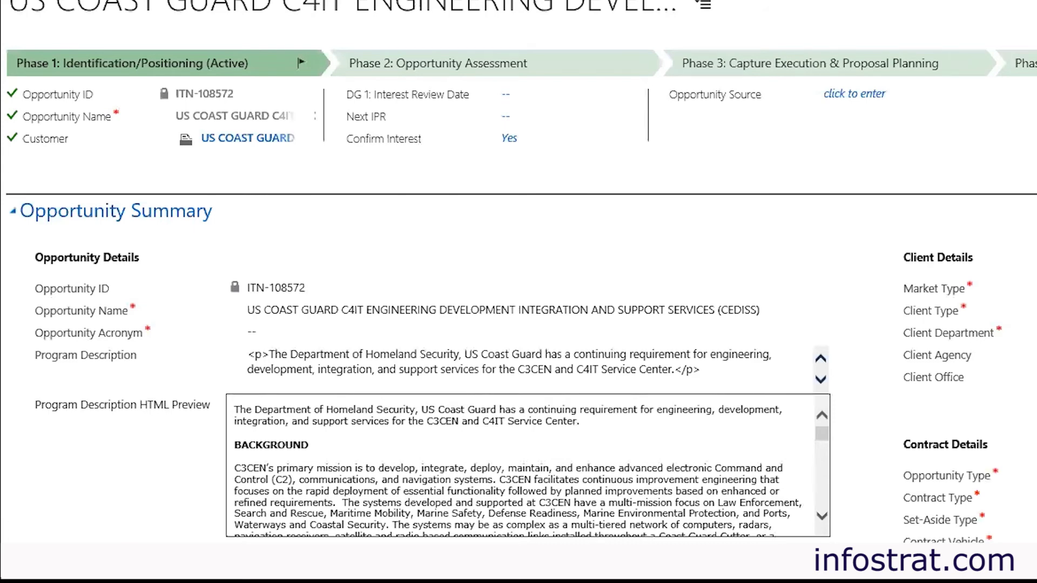
pyautogui.scroll(-1, 519, 368)
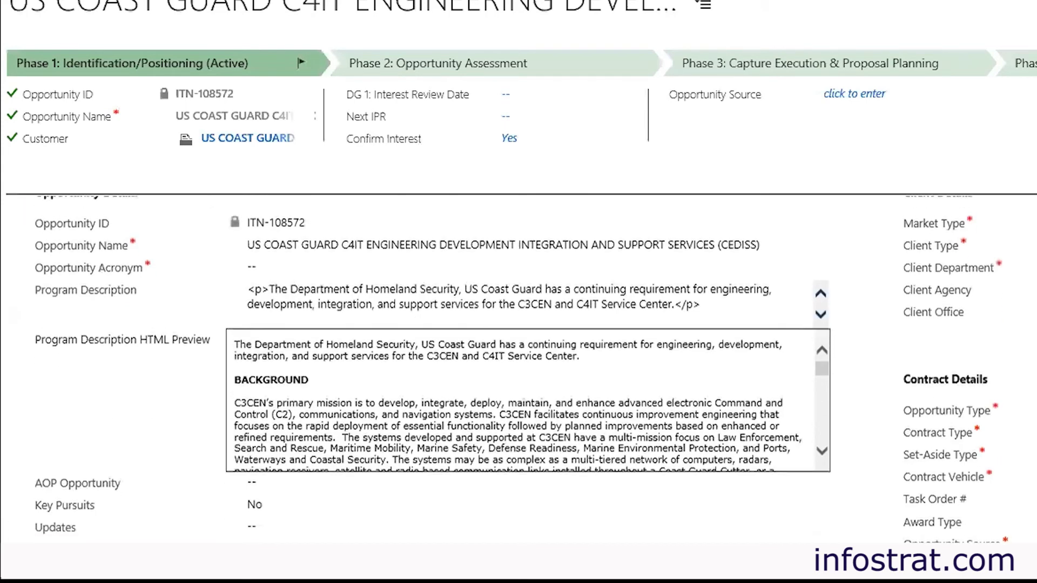
pyautogui.scroll(1, 518, 367)
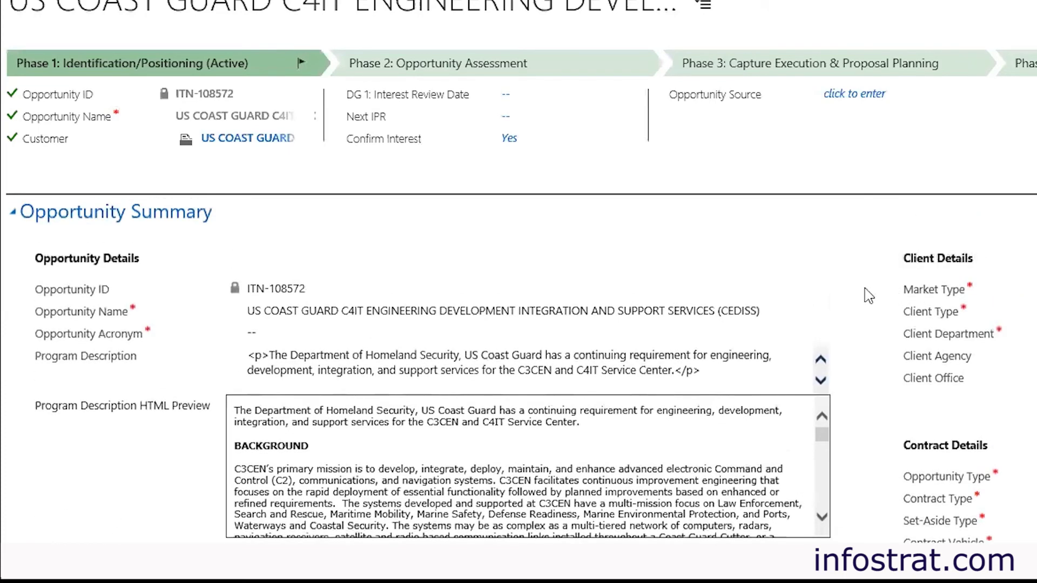
pyautogui.scroll(-2, 879, 295)
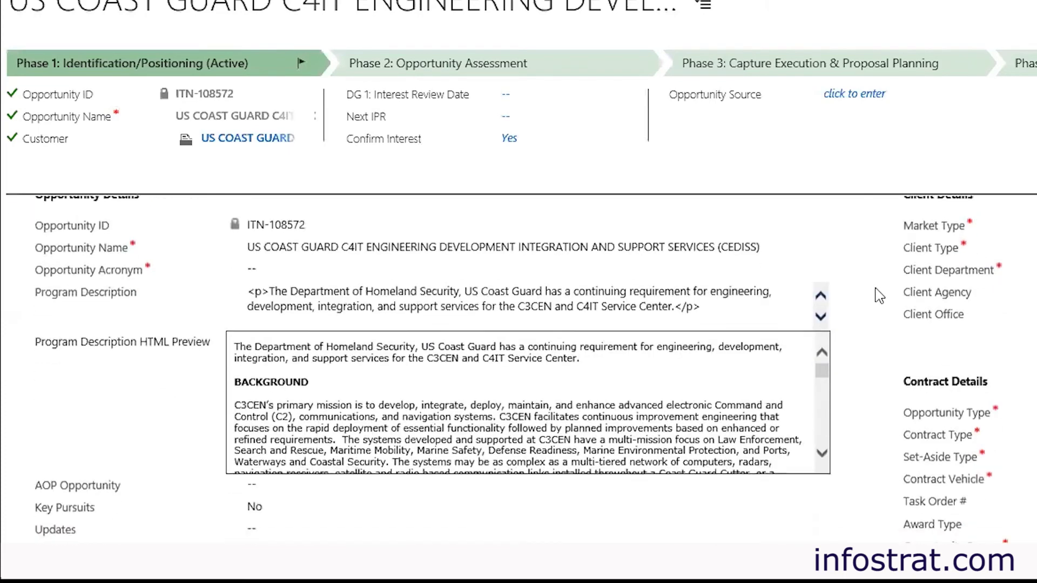
pyautogui.scroll(2, 879, 295)
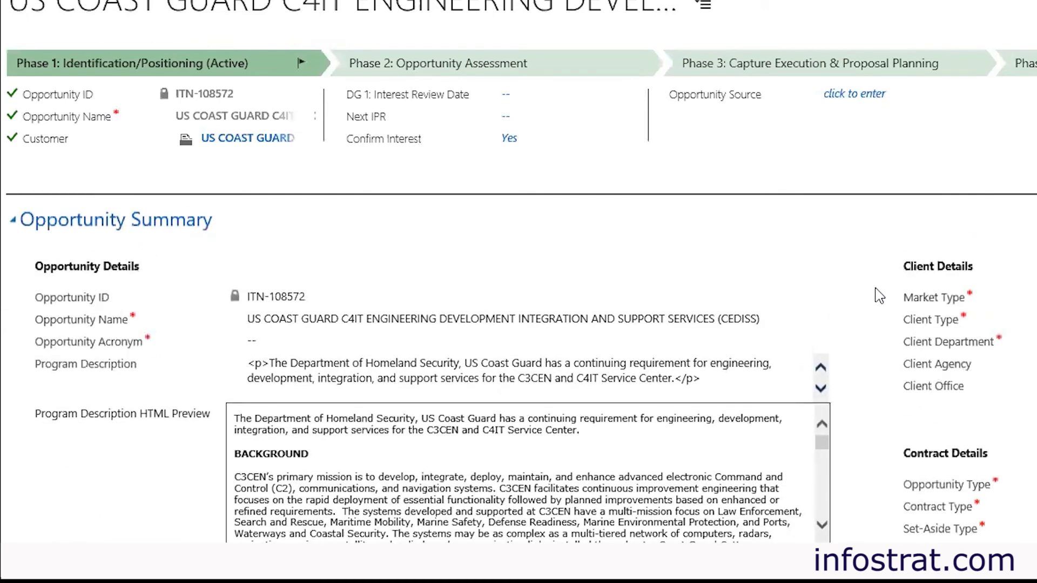